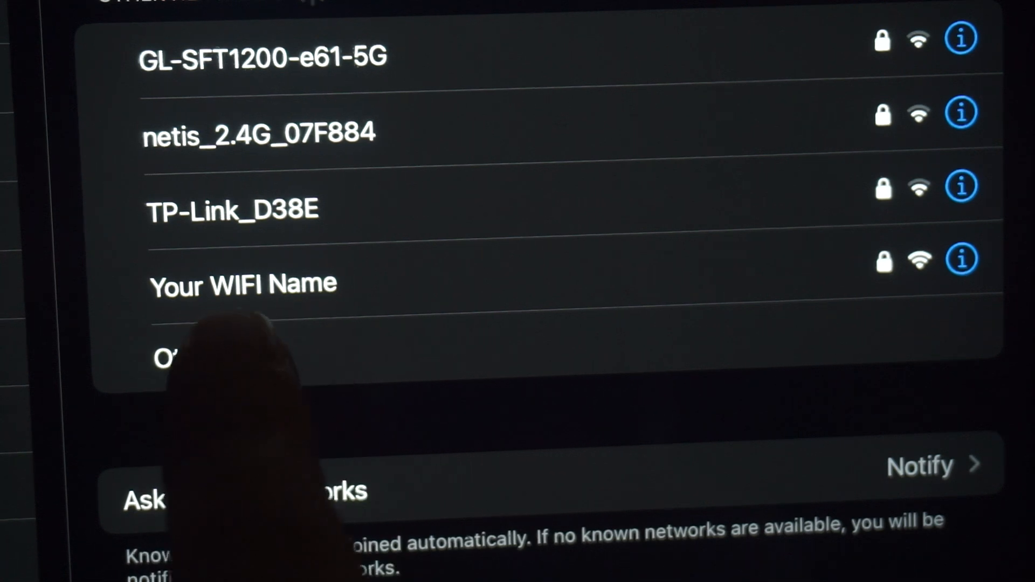
Step: Join the "Your WIFI Name" wireless network, entering its Wi-Fi password
click(324, 285)
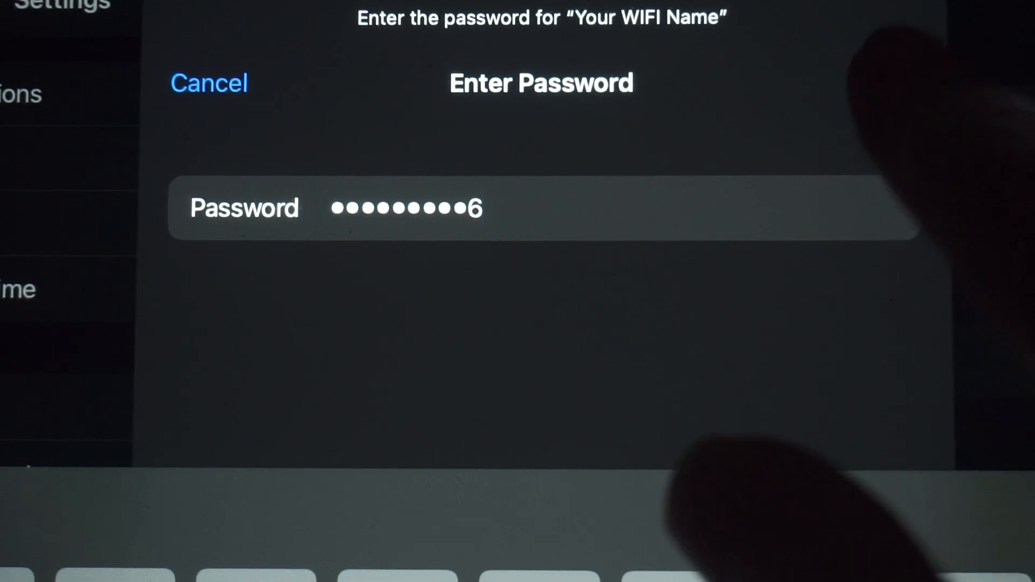
click(893, 82)
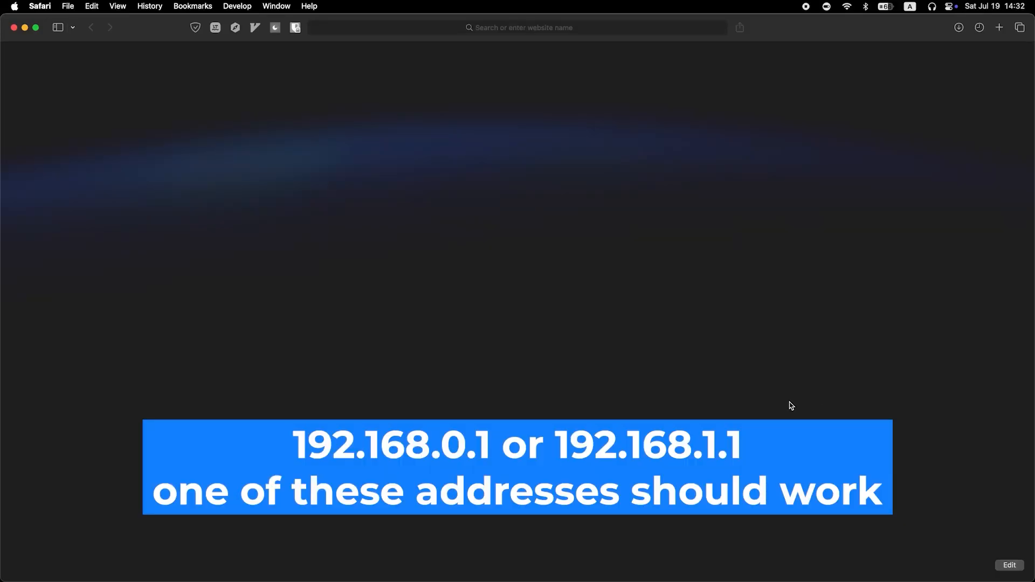
Step: Open the router's admin page at 192.168.0.1 in the browser
click(505, 25)
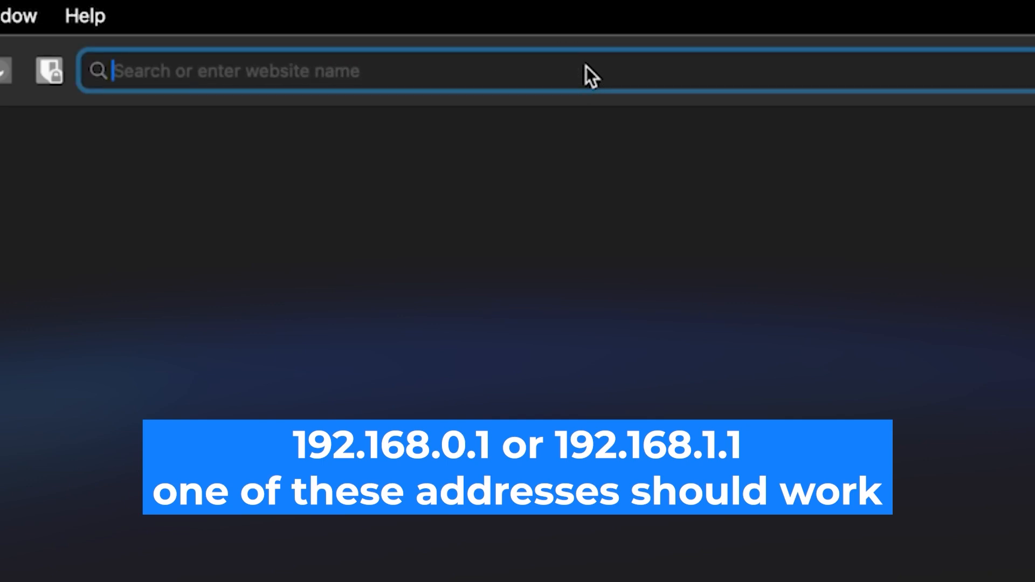
text(192.)
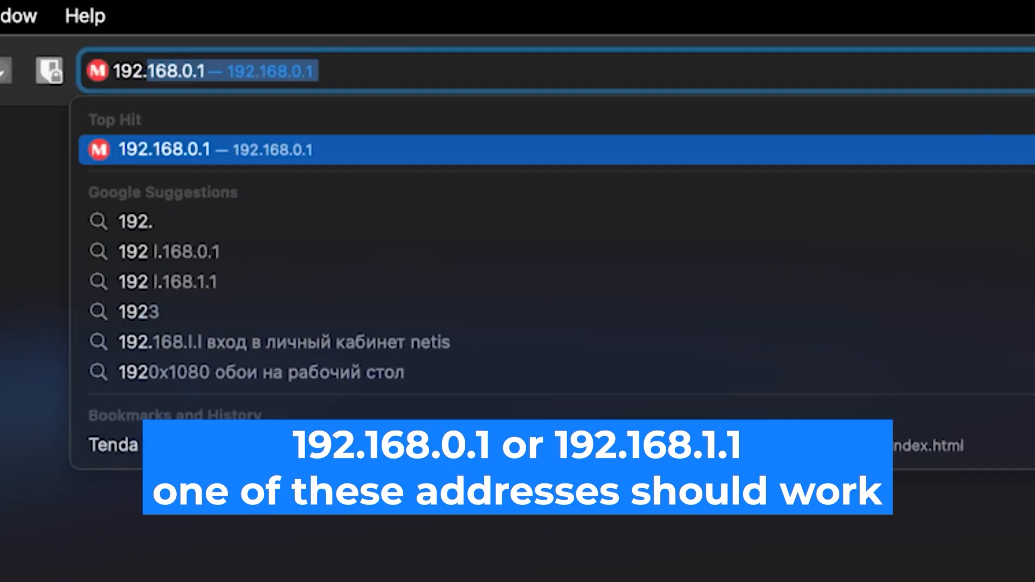
text(168.0)
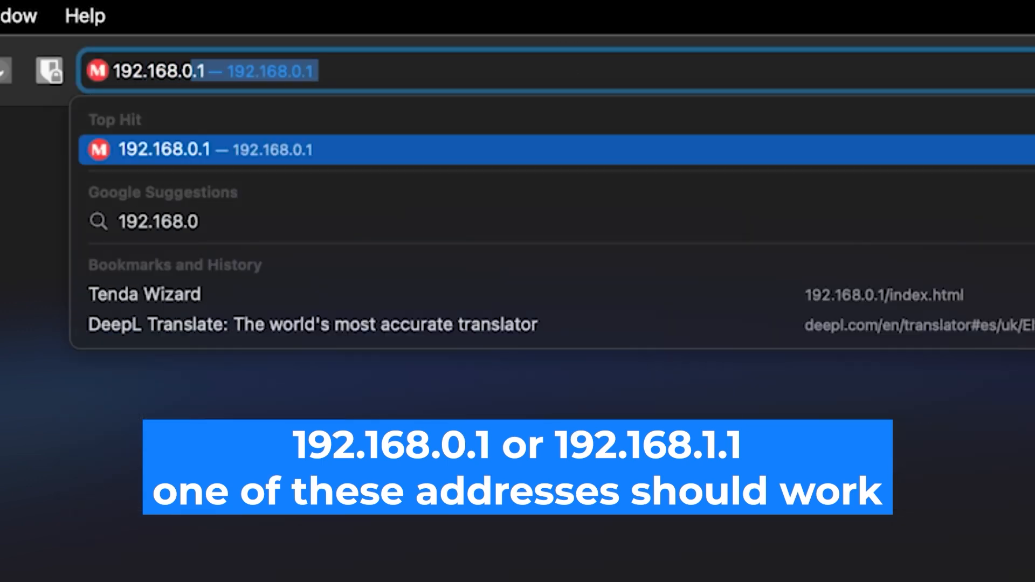
text(.1)
key(Return)
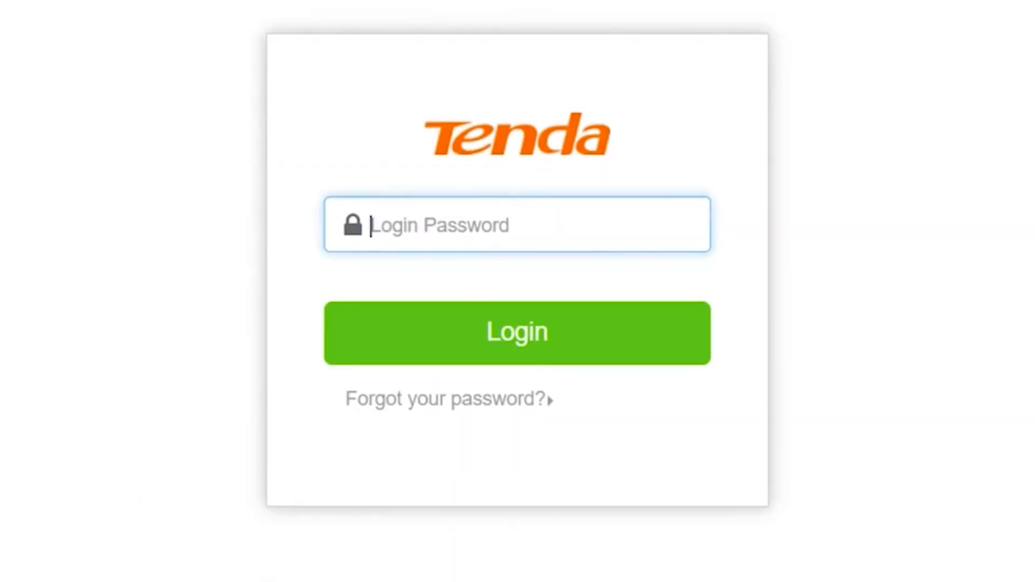
Step: Log in to the Tenda router interface with the admin login password
click(504, 223)
text(admin)
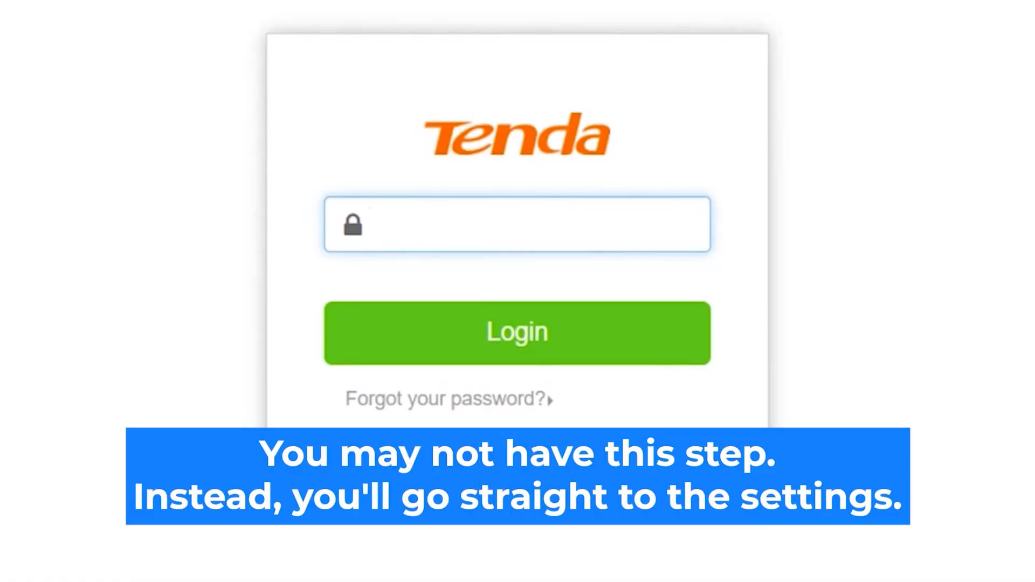
text(admin)
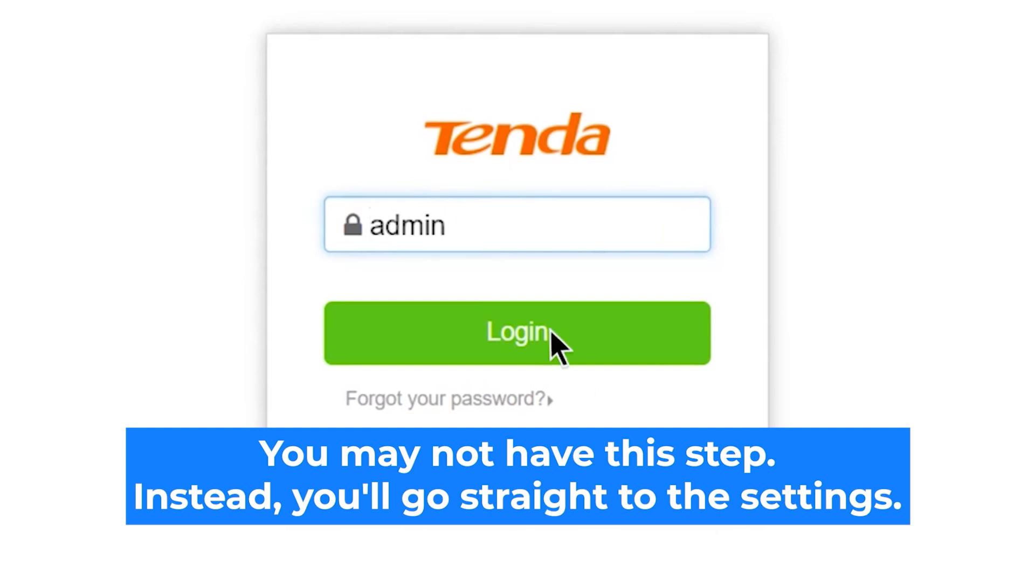
click(555, 339)
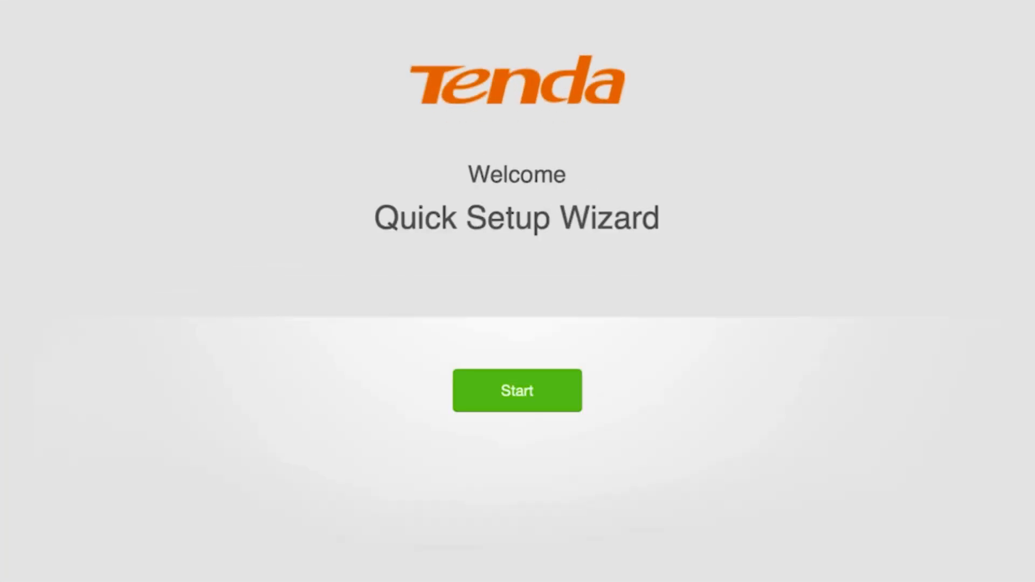
Step: Start the Quick Setup Wizard, set the connection type to Dynamic IP Address, and continue
click(507, 389)
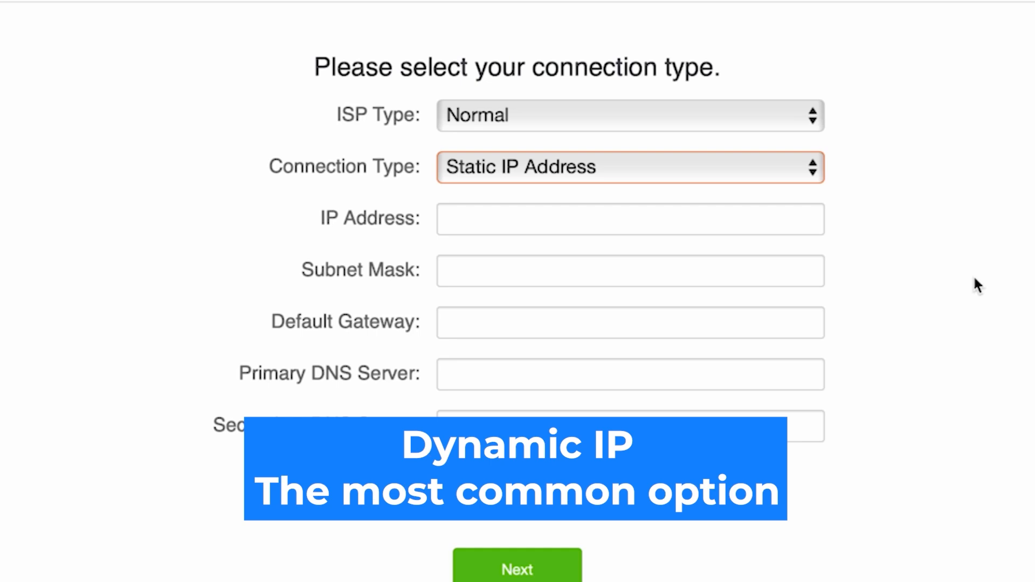
click(725, 167)
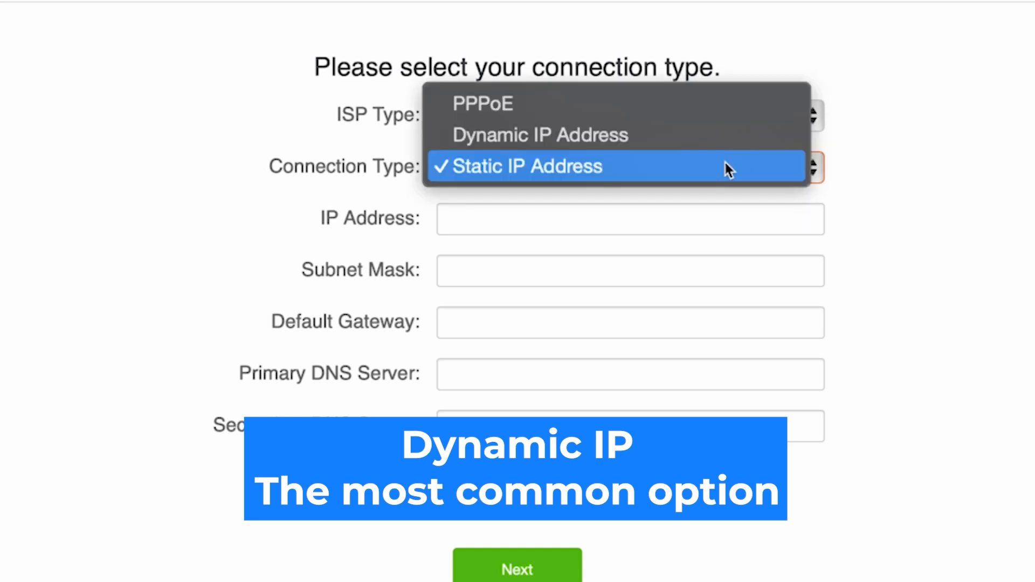
click(610, 134)
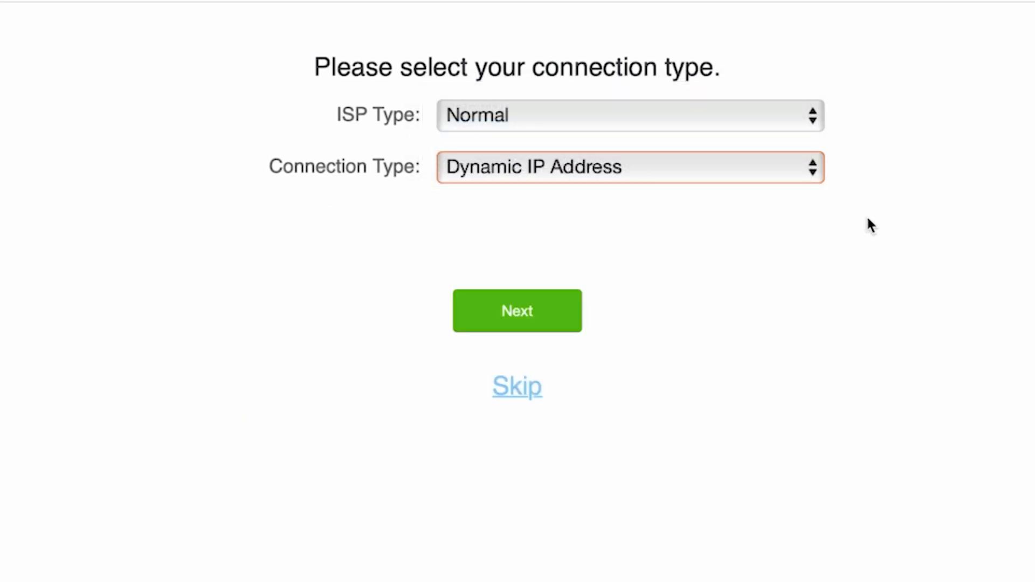
click(513, 320)
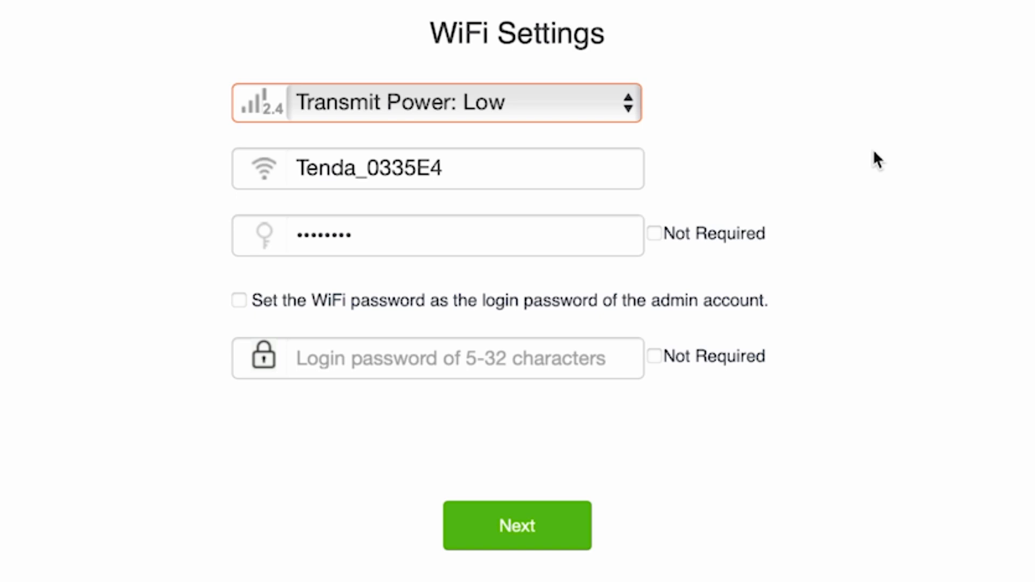
Step: Rename the 2.4 GHz WiFi network to Tenda and open the WiFi password field for review
click(586, 159)
drag(460, 173, 363, 176)
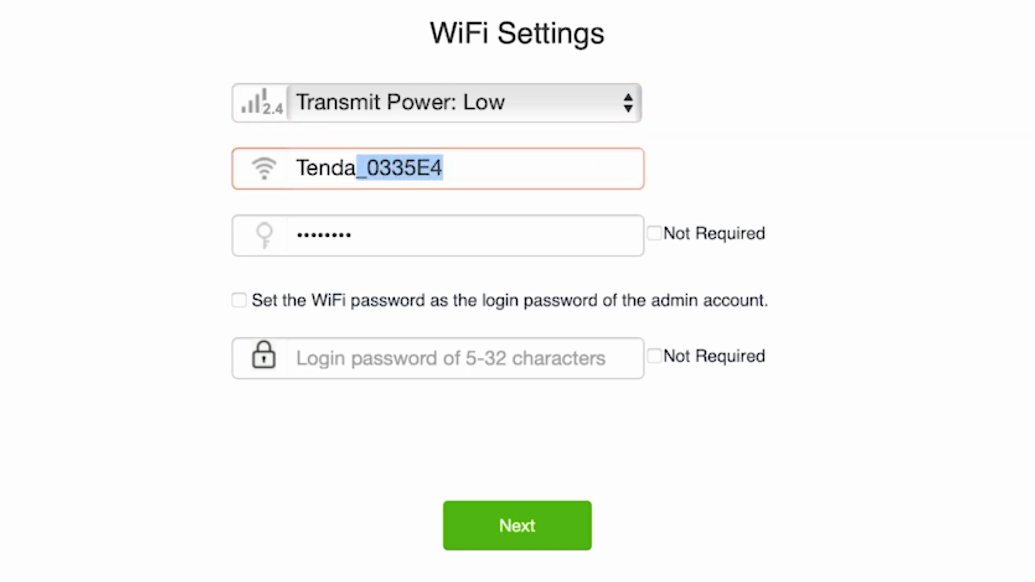
key(BackSpace)
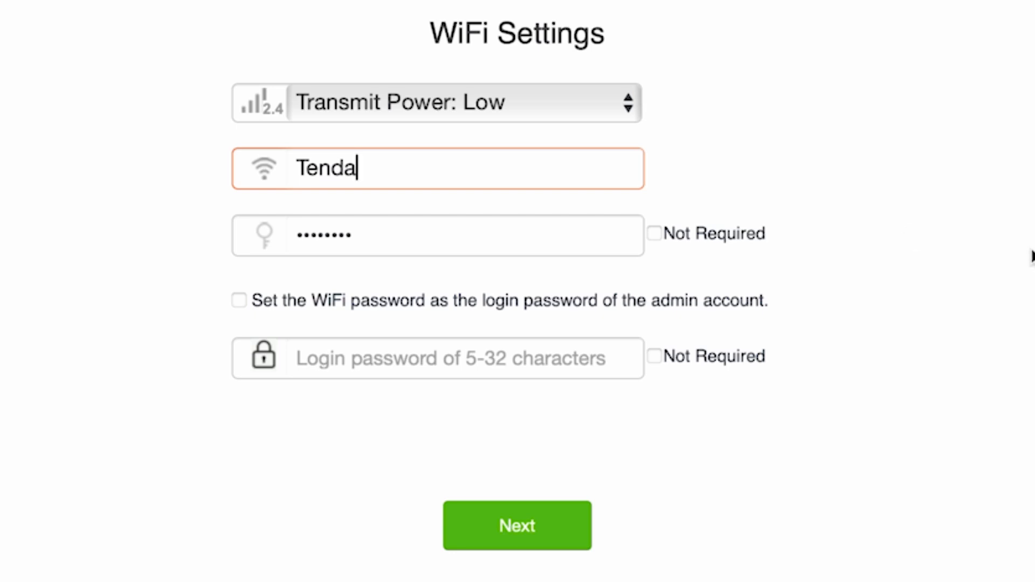
click(1033, 252)
click(493, 241)
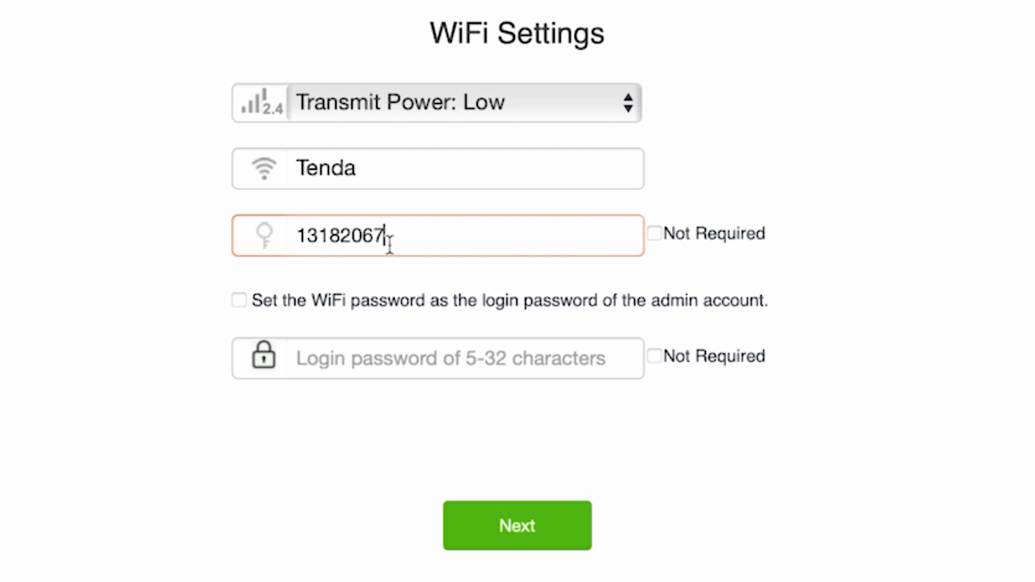
Step: Leave the WiFi-as-login-password option off, enter a separate admin login password, and continue
click(239, 301)
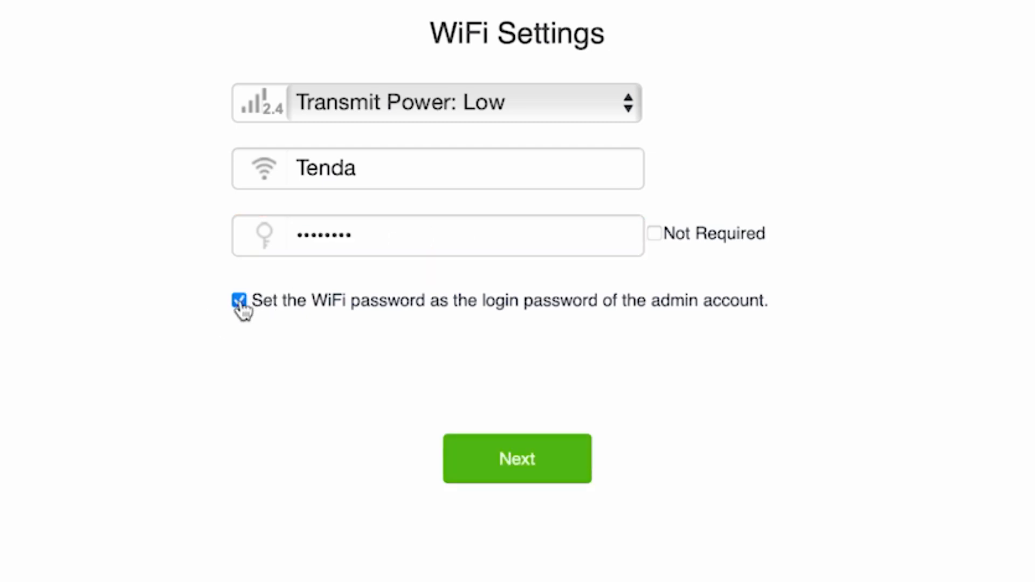
click(240, 301)
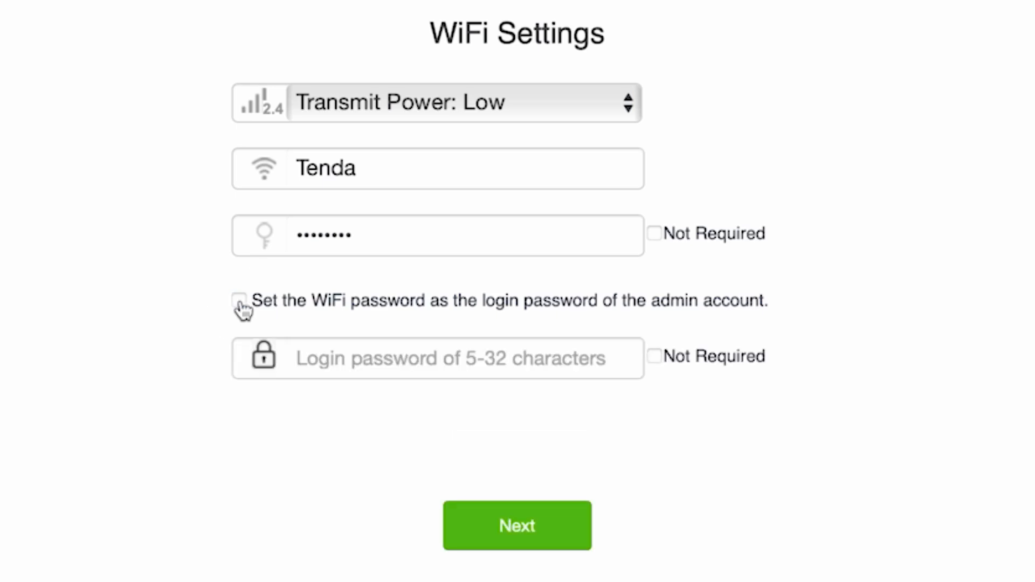
click(432, 365)
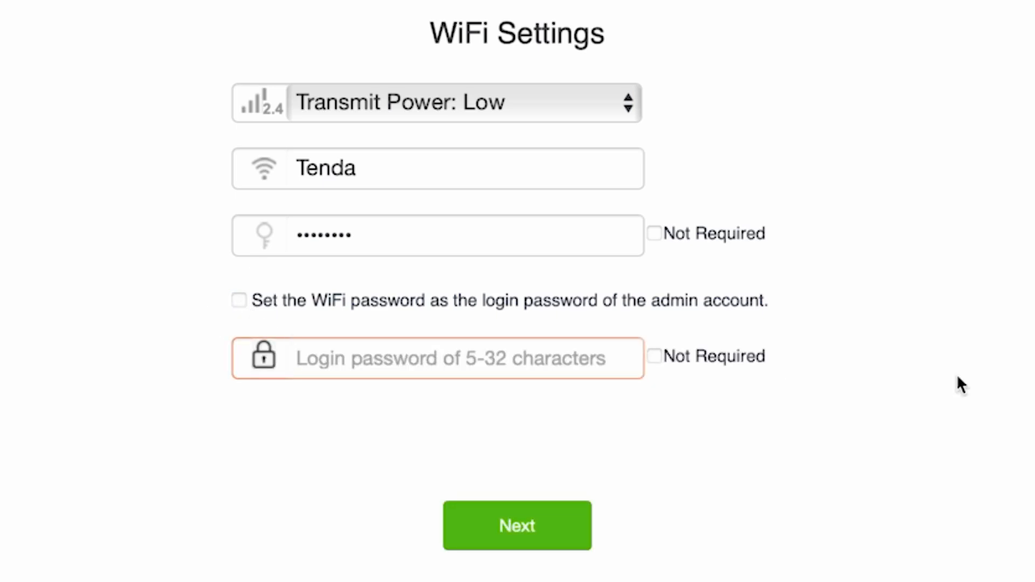
text(password)
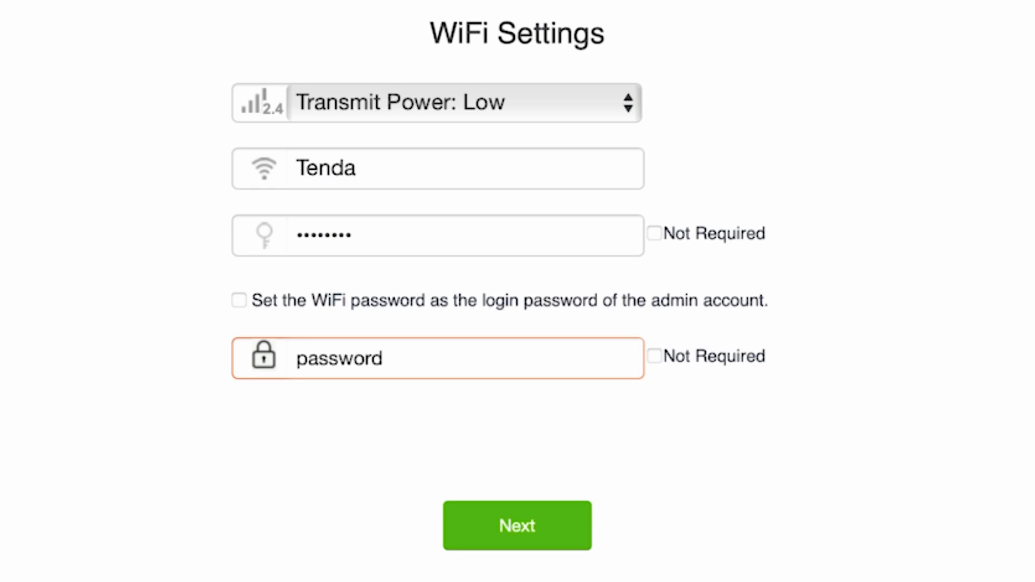
click(512, 524)
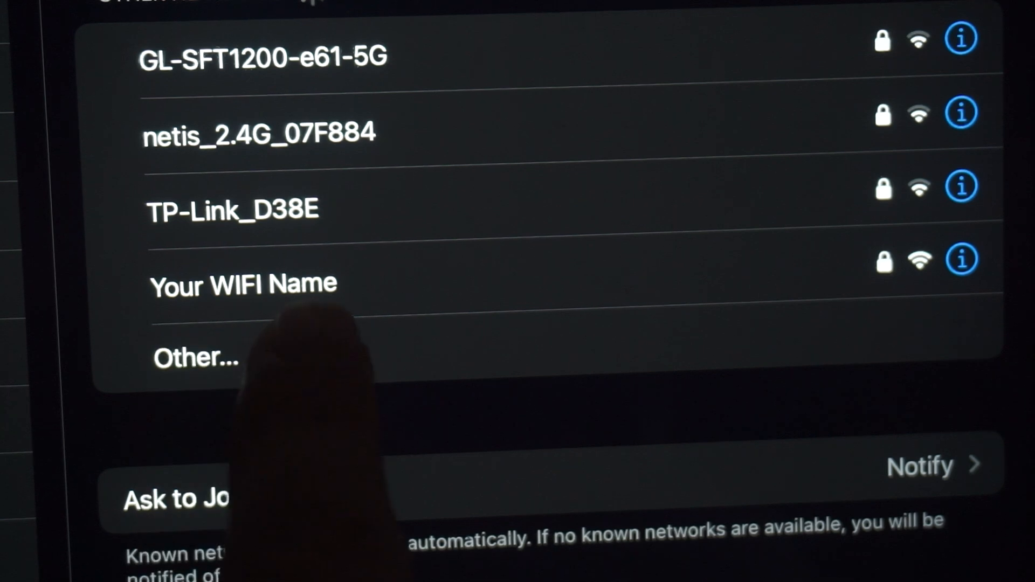
Step: Rejoin the router's WiFi network and open the router's full settings from the completion page
click(280, 294)
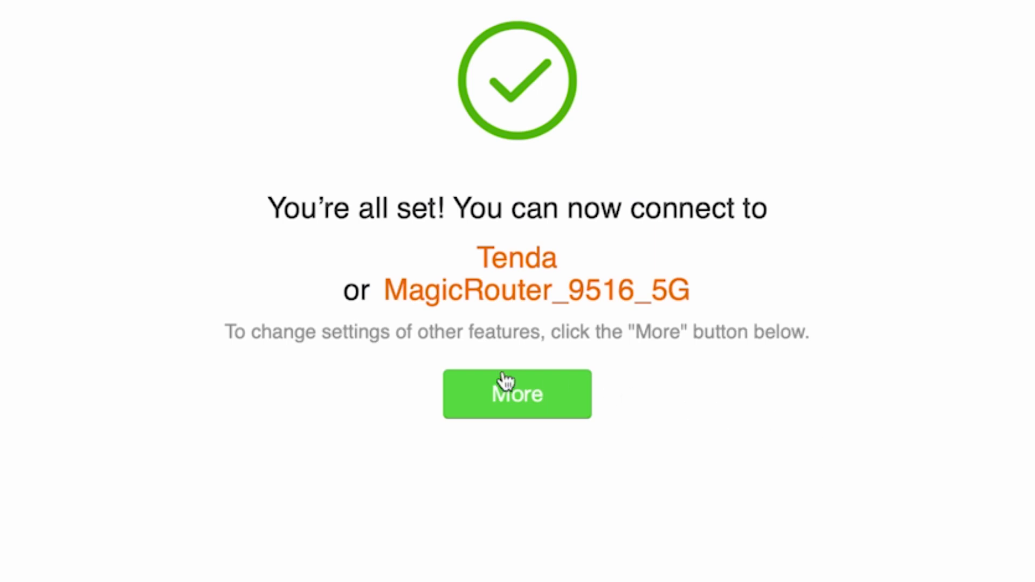
click(490, 393)
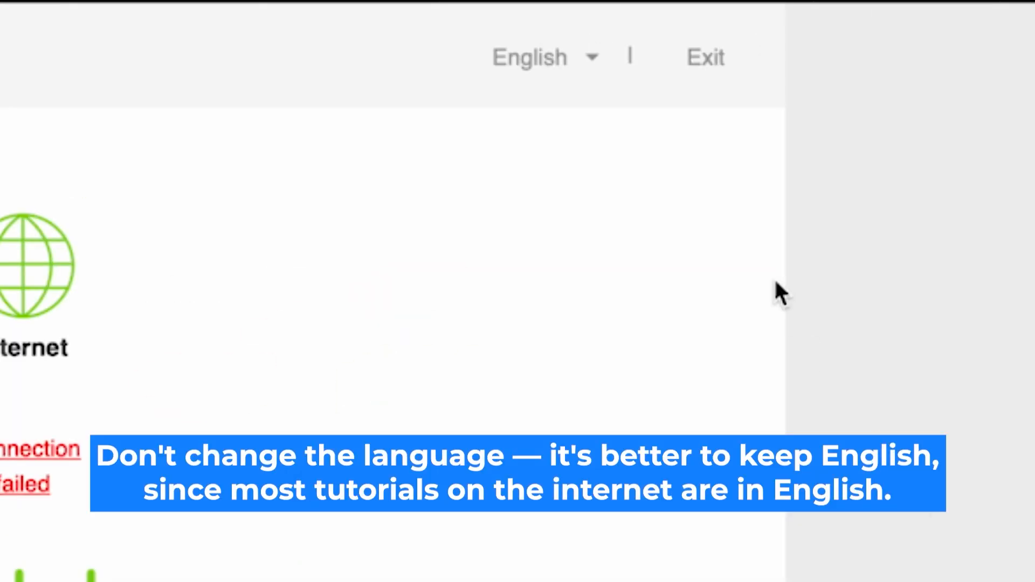
Step: Reboot the router from System Settings' Reboot and Reset page
click(581, 61)
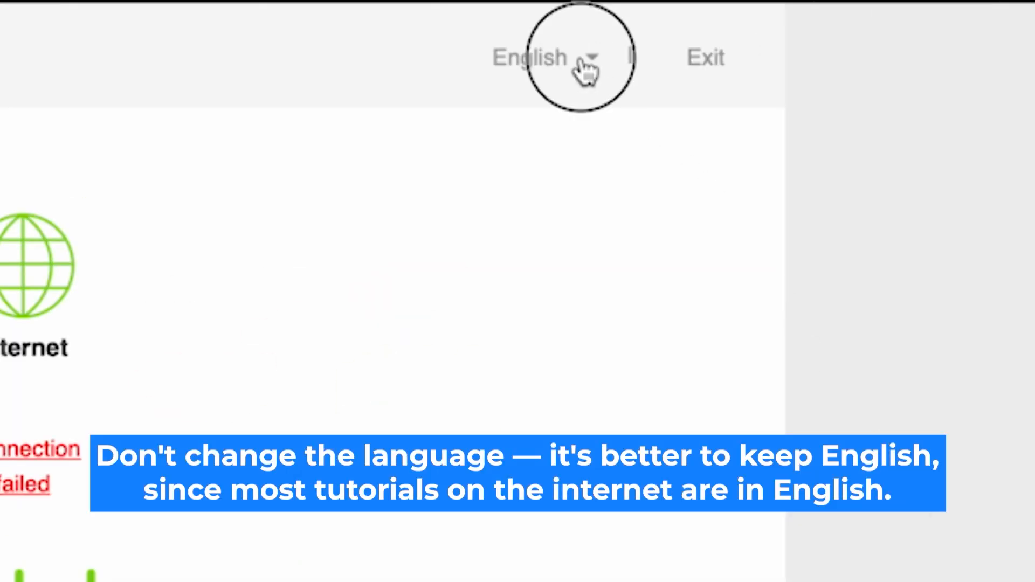
click(582, 62)
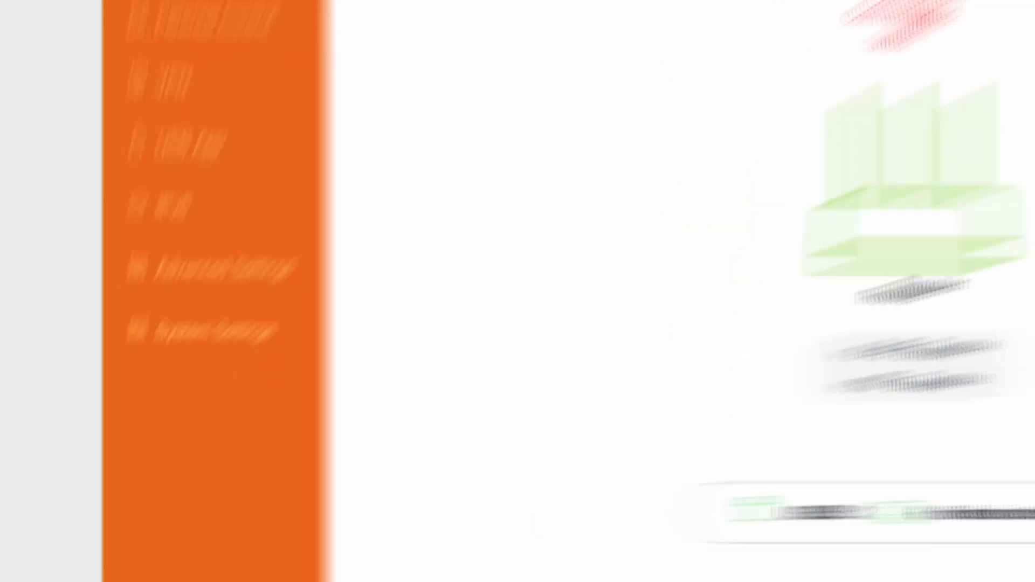
click(258, 247)
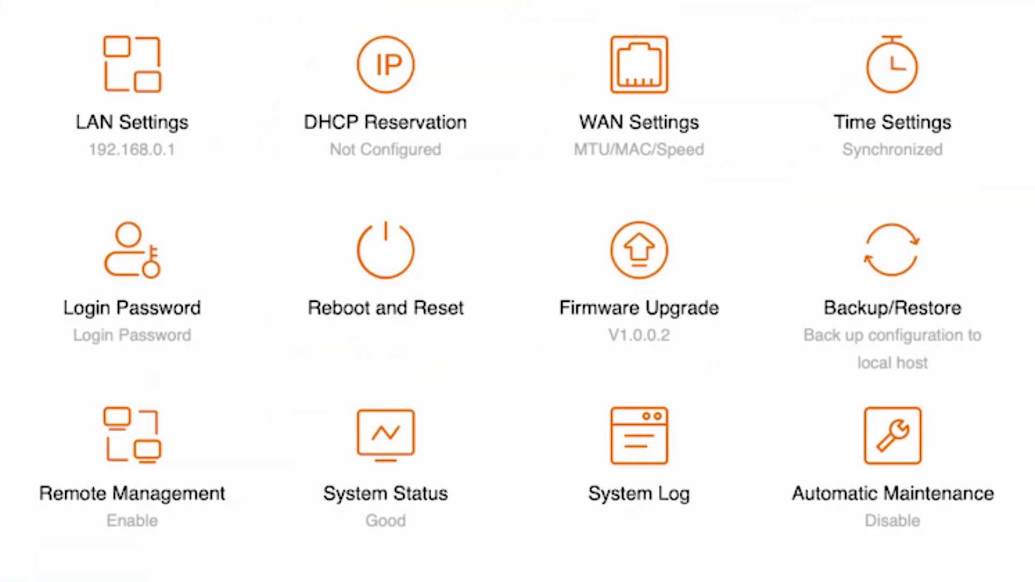
click(384, 272)
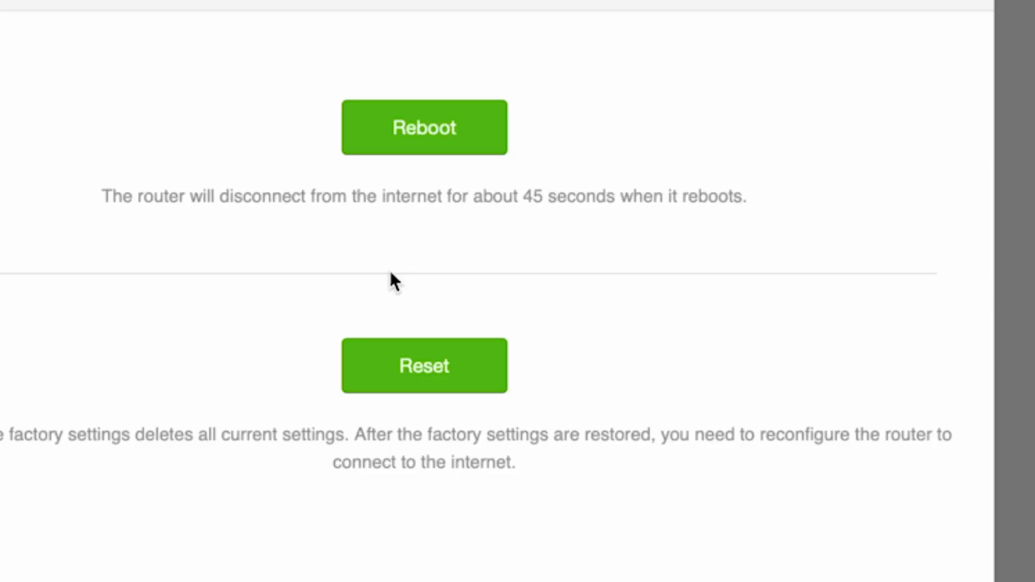
click(432, 129)
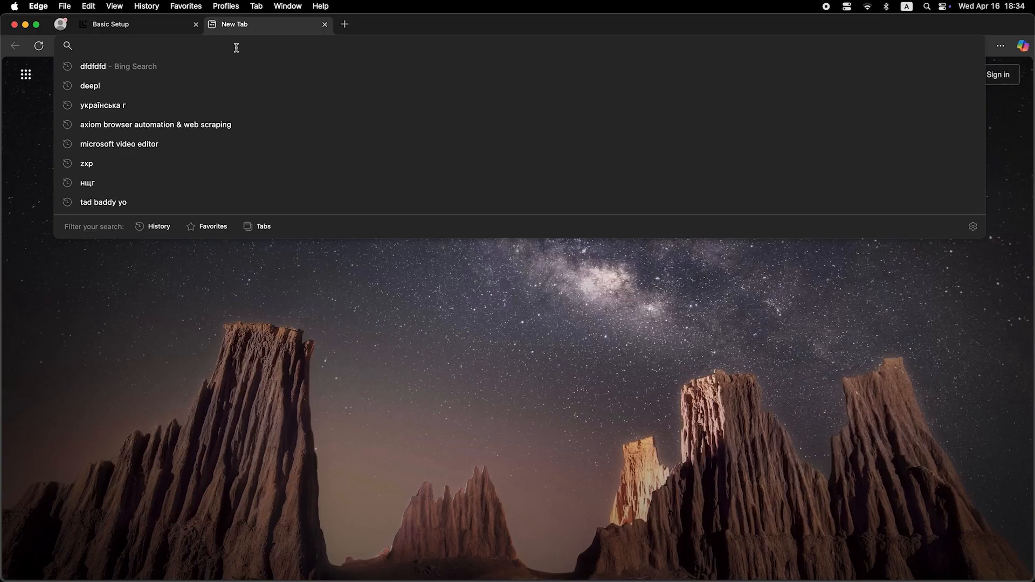
Step: Search the web for dfdfdfdf to test the internet connection
text(dfdfdfdf)
key(Return)
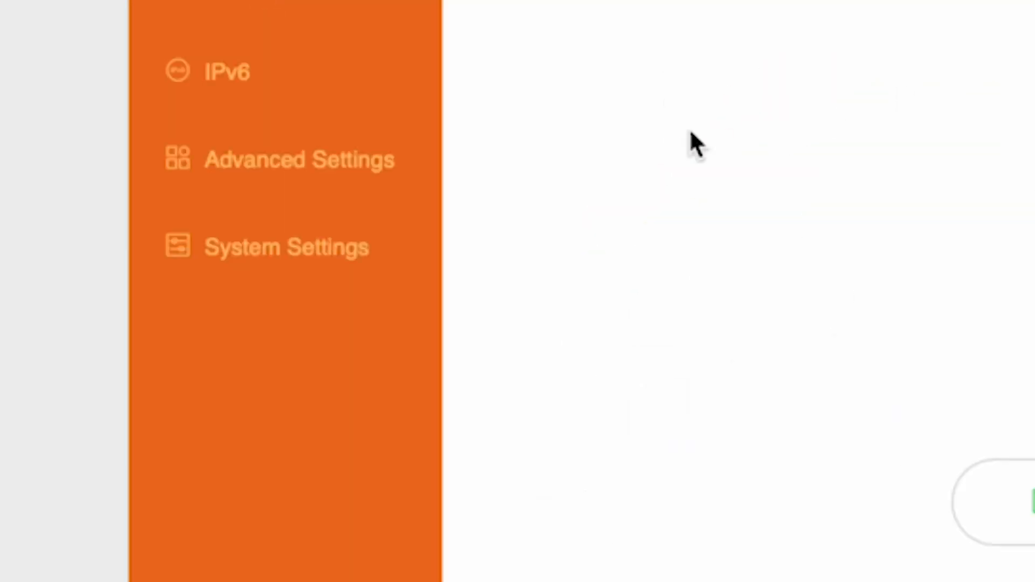
Step: Set the WAN MAC Address option to Clone local MAC address and save
click(294, 257)
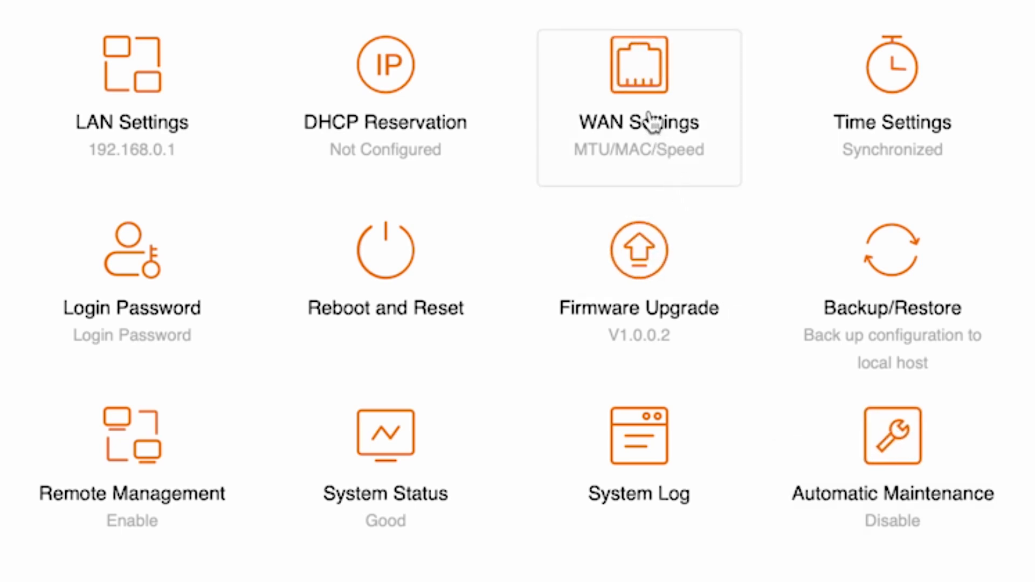
click(665, 87)
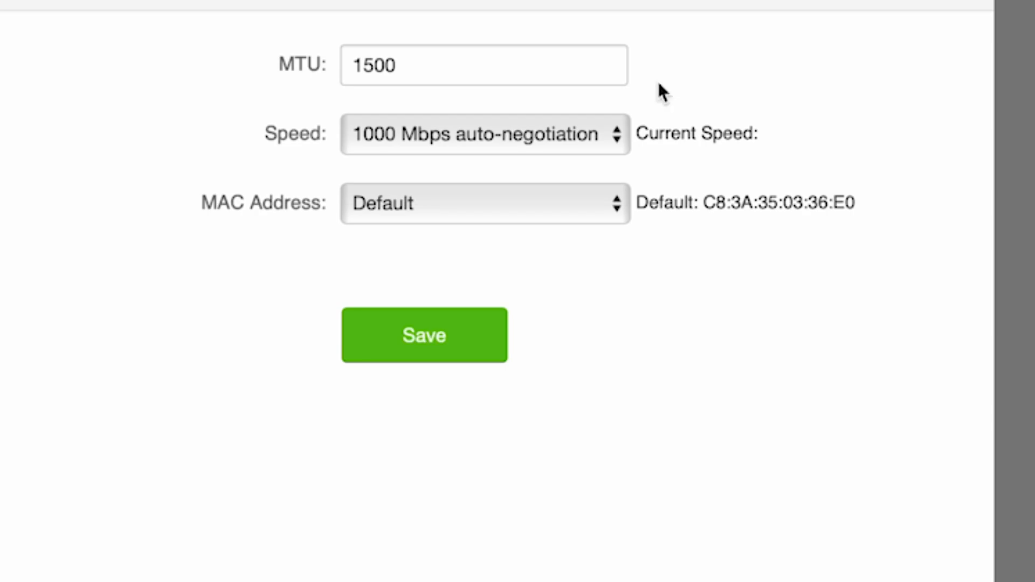
click(602, 215)
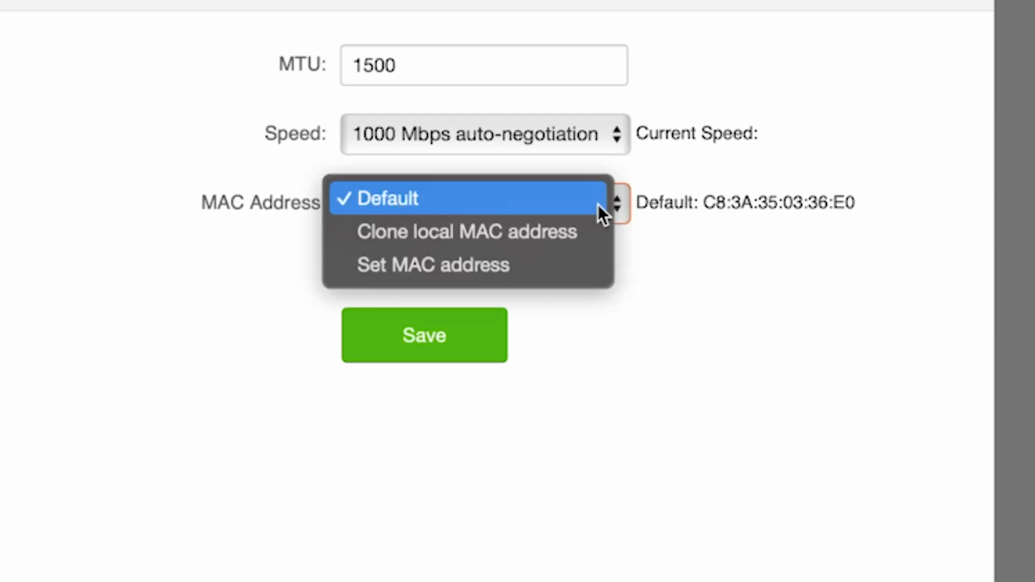
click(521, 228)
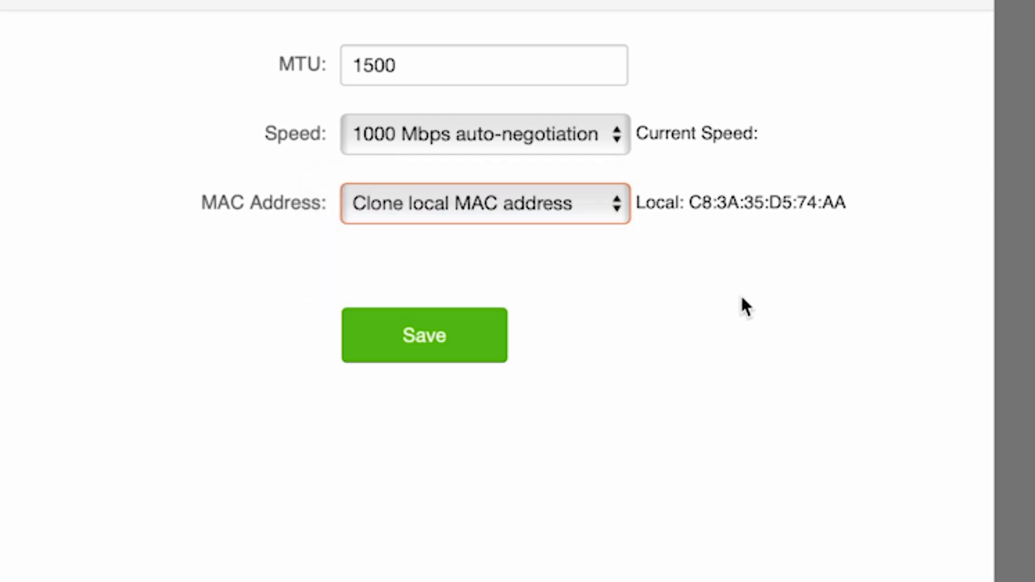
click(432, 340)
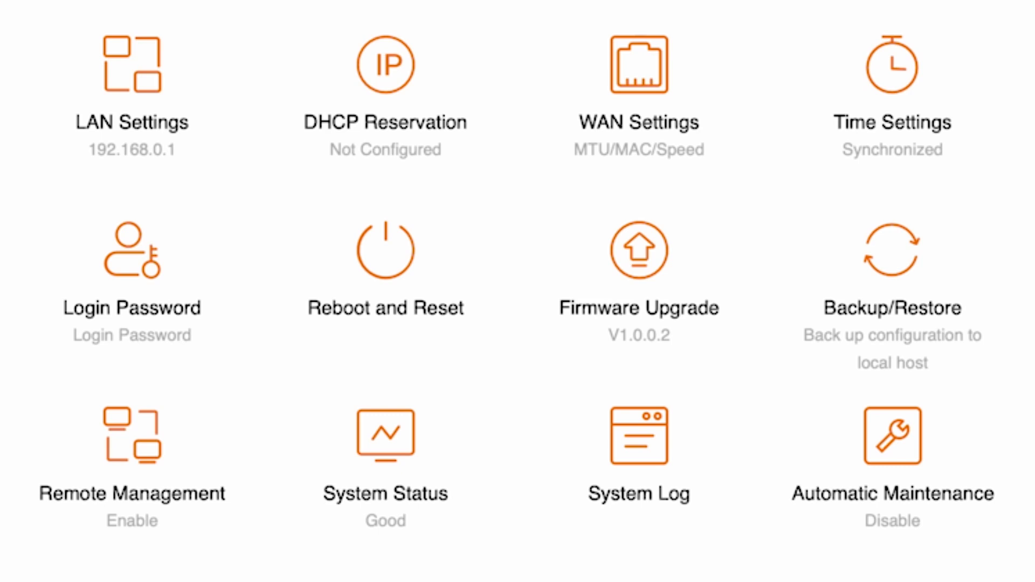
Step: Reboot the router again from the Reboot and Reset page
click(423, 267)
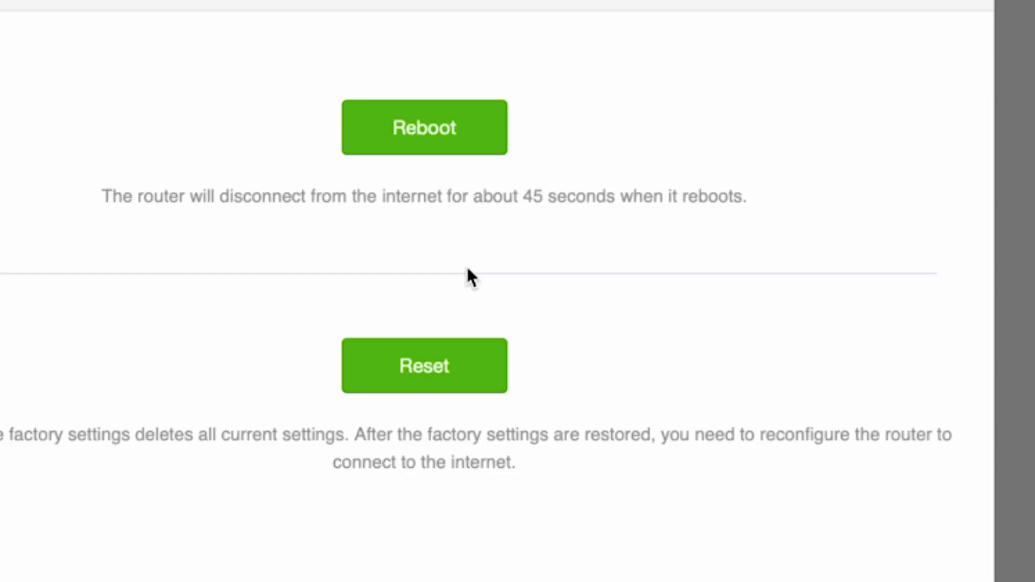
click(442, 103)
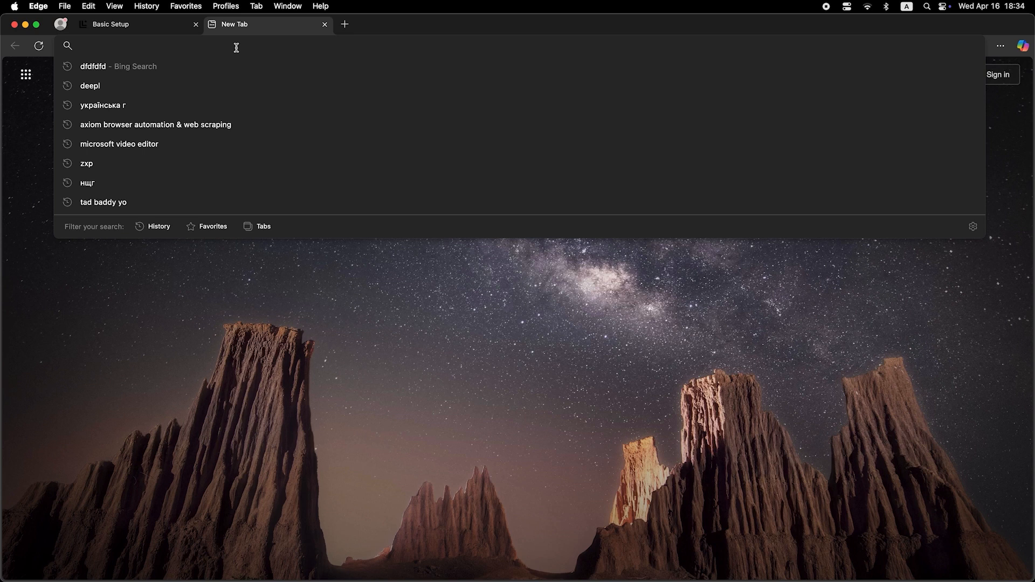
Step: Search the web for dfdfdfdf to test the internet connection
text(dfdfdfdf)
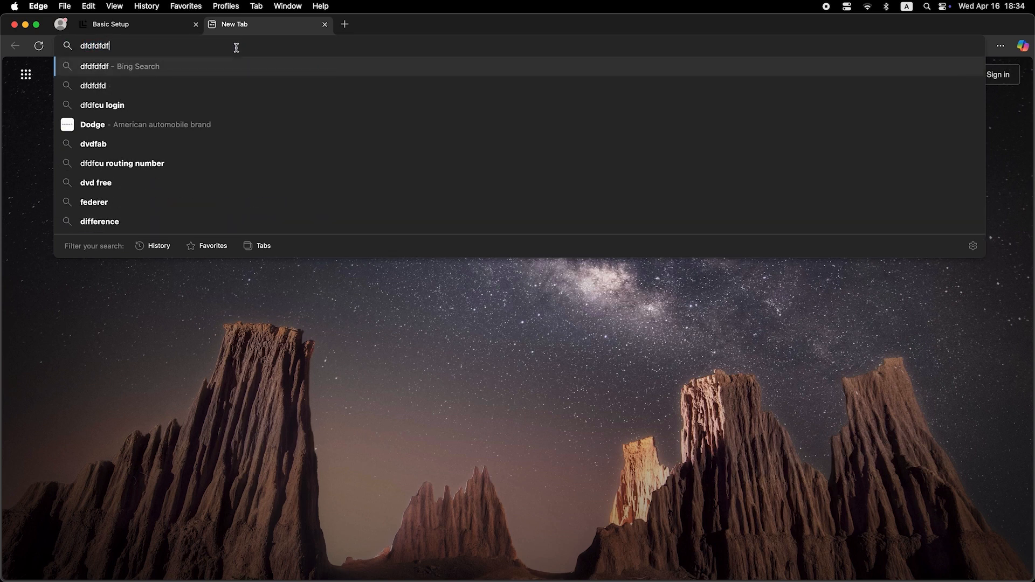
key(Return)
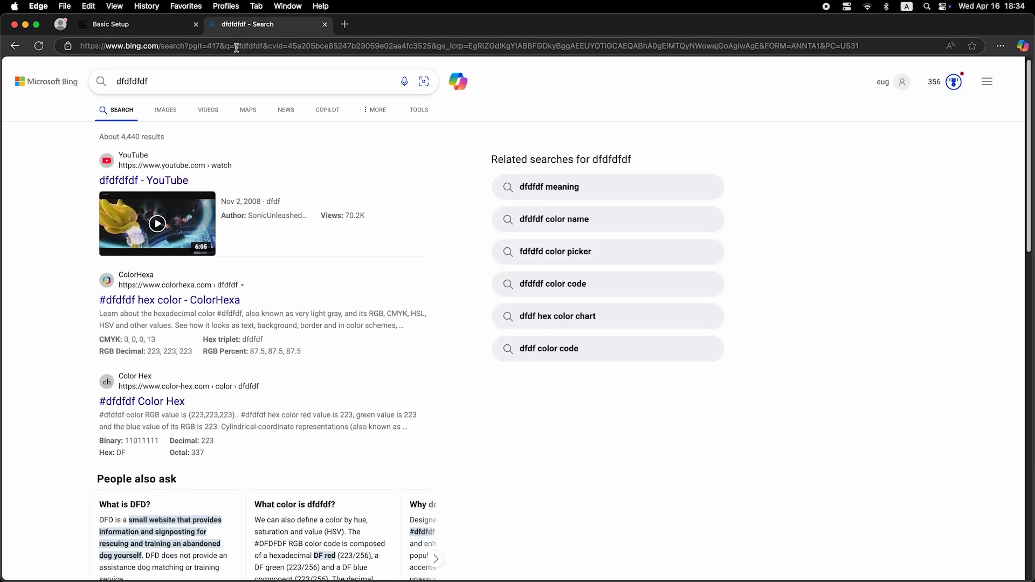